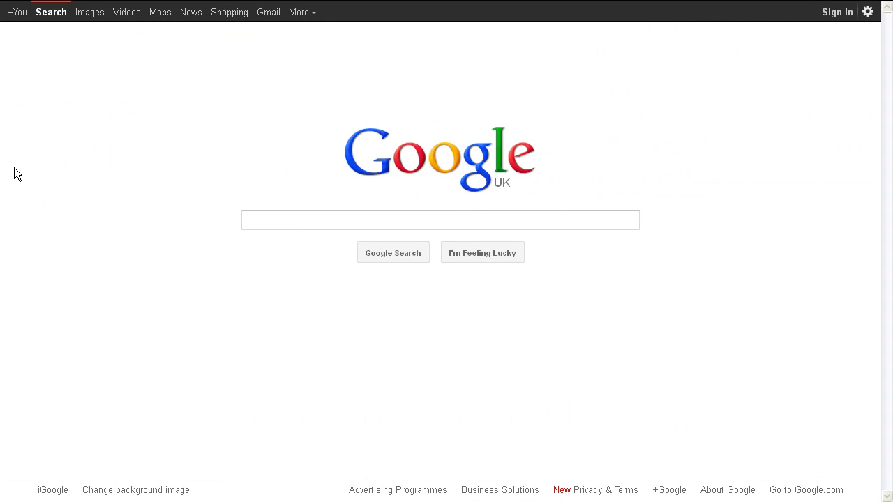
# - Sign in with the account's email, then open Calendar from the More menu to the 30 Jan – 5 Feb 2012 week
pyautogui.moveTo(374, 3)
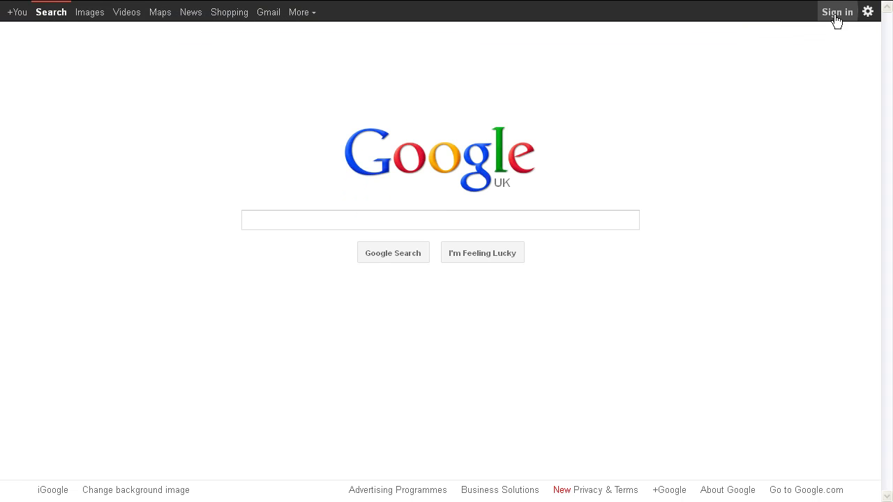
pyautogui.click(836, 20)
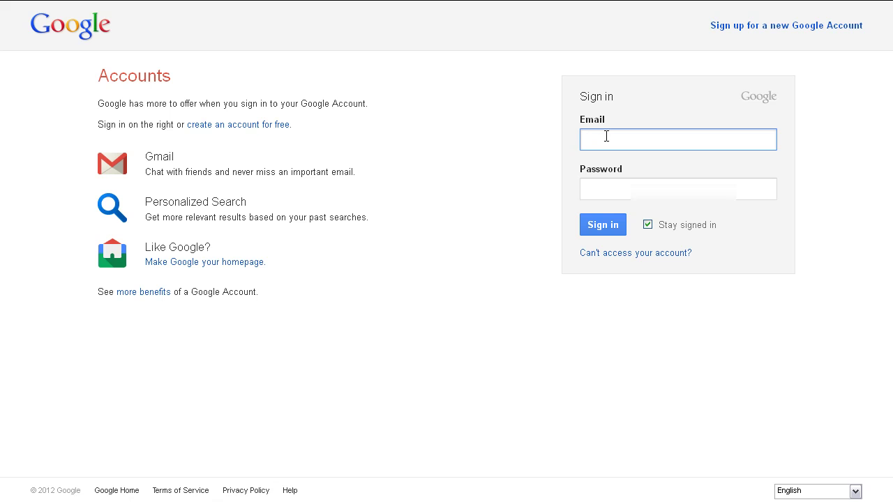
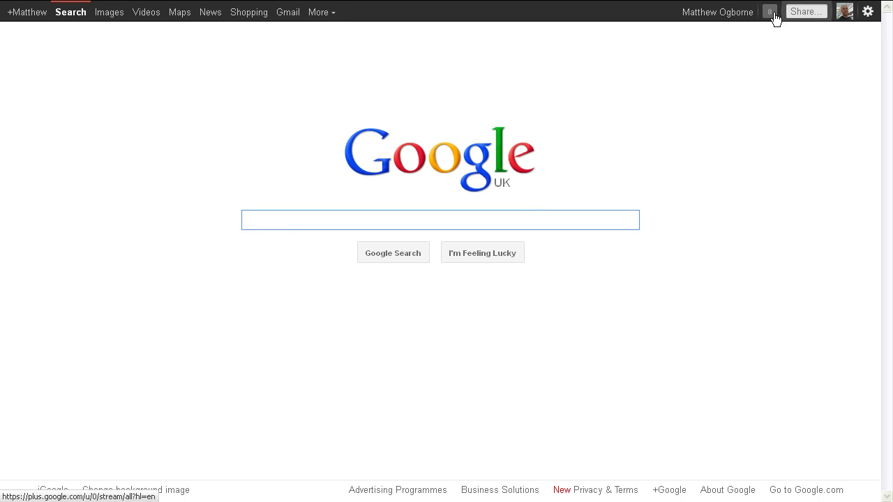
pyautogui.click(321, 12)
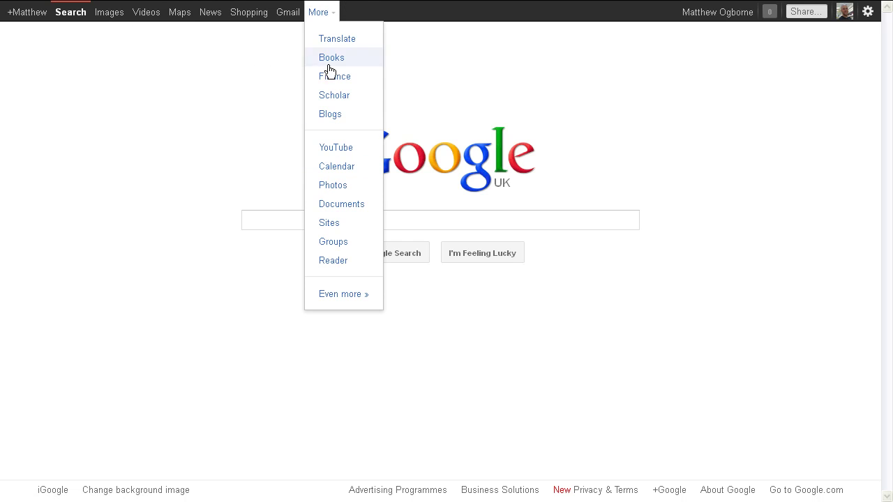
pyautogui.click(331, 172)
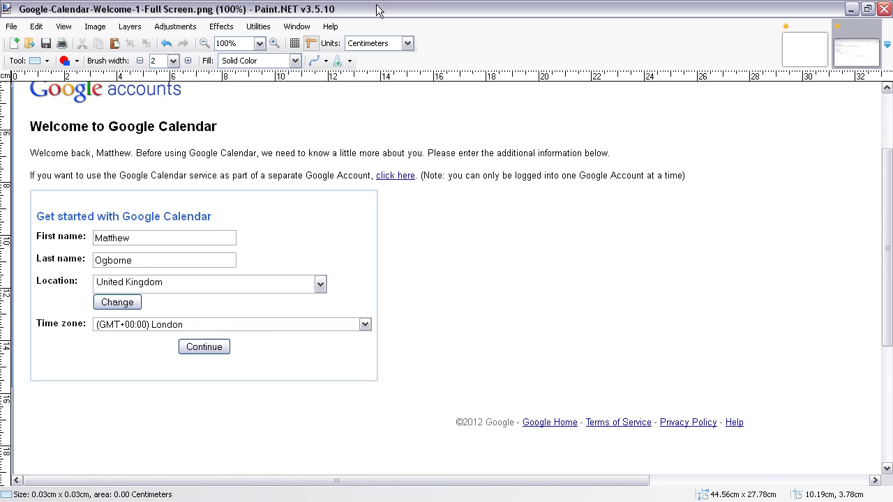
# - Restore the maximized Paint.NET window so the Calendar week view behind it shows
pyautogui.doubleClick(428, 7)
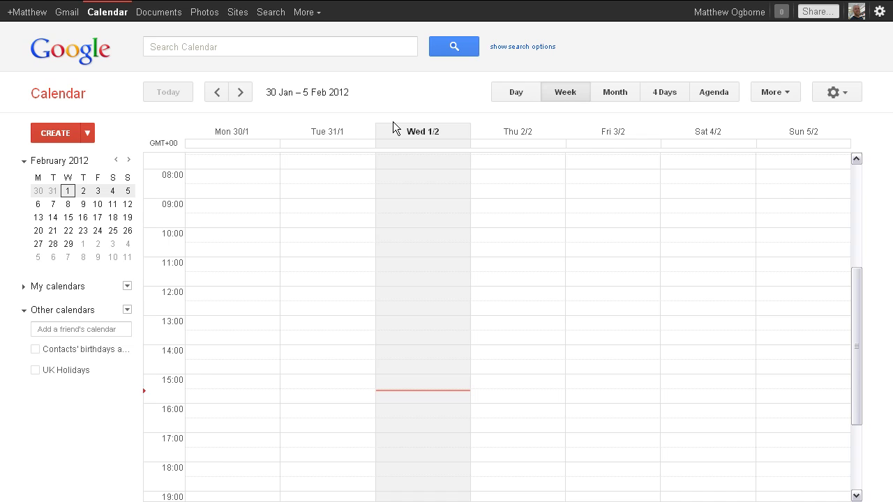
pyautogui.click(510, 96)
pyautogui.click(569, 95)
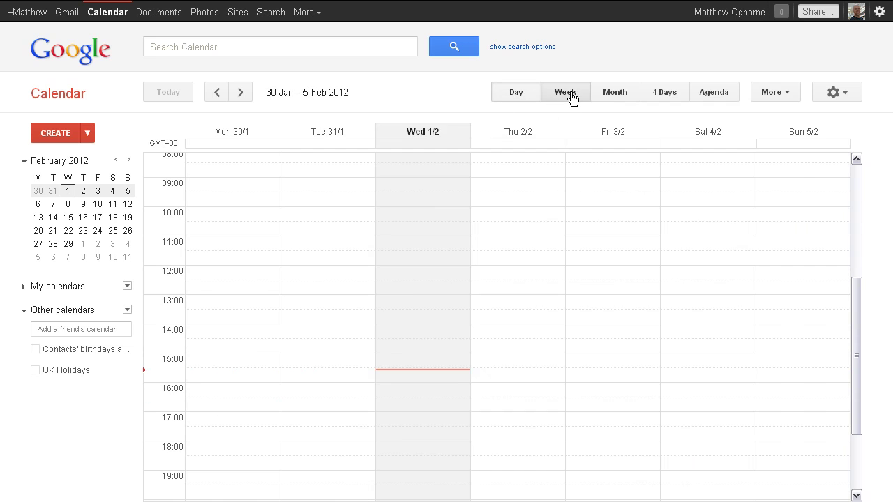
pyautogui.click(616, 96)
pyautogui.click(661, 94)
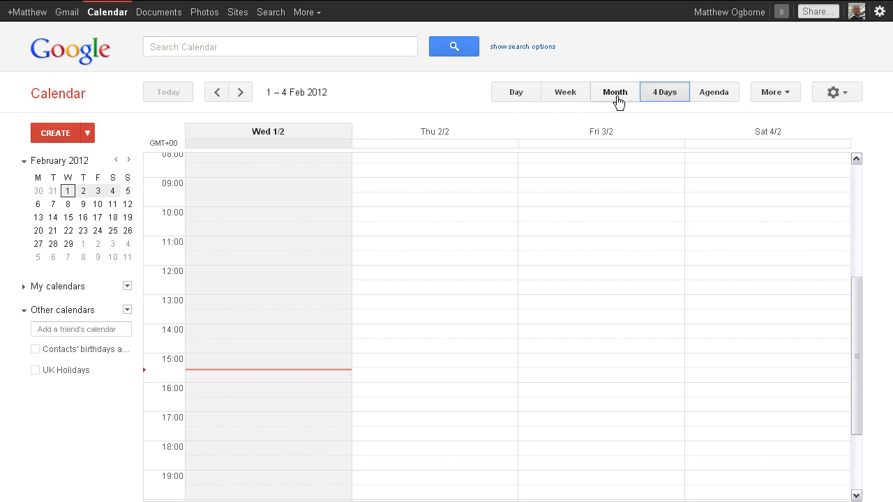
pyautogui.click(572, 95)
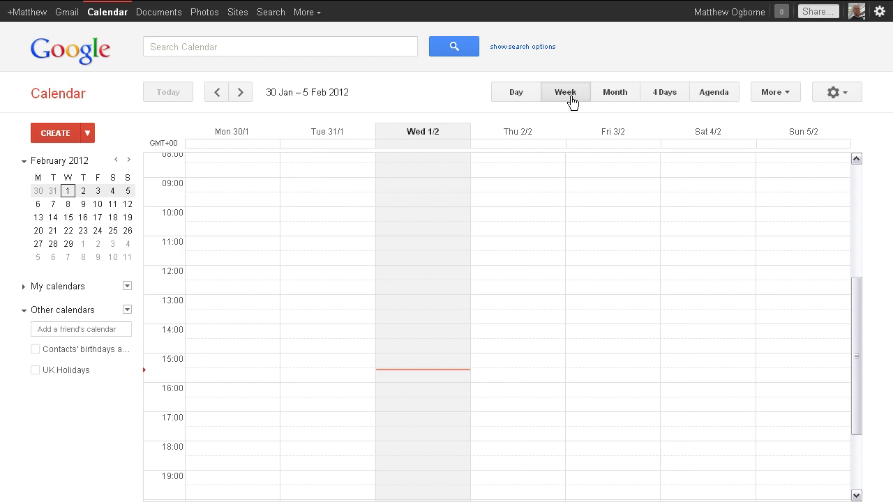
pyautogui.click(240, 96)
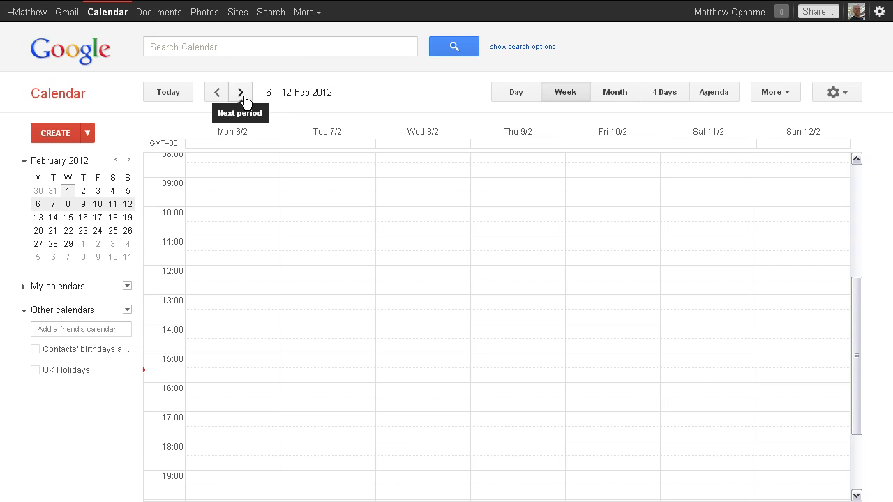
pyautogui.click(242, 97)
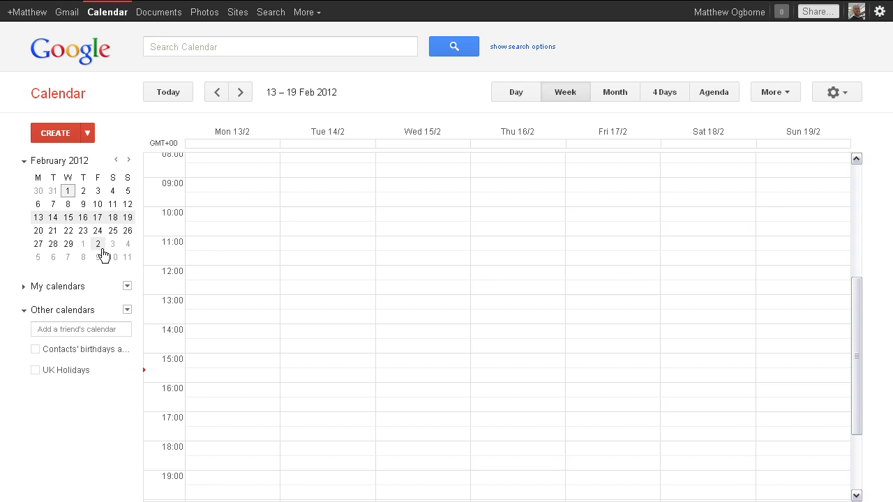
pyautogui.click(239, 93)
pyautogui.click(217, 94)
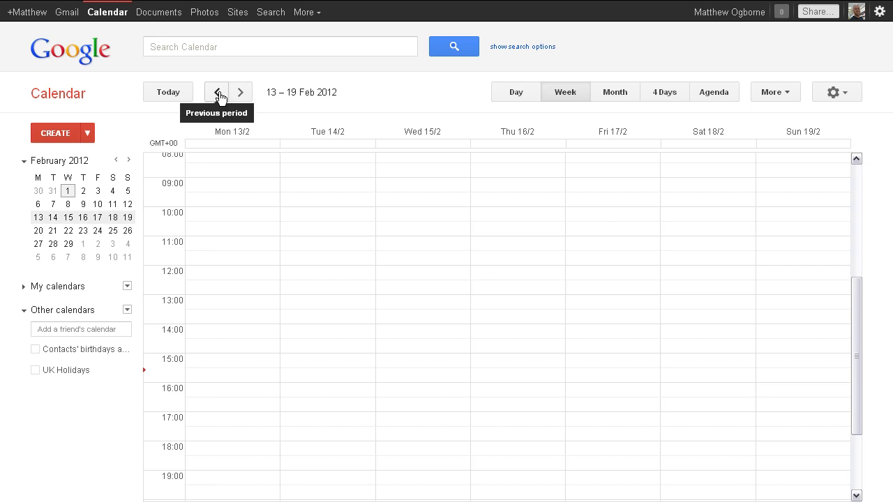
pyautogui.click(217, 94)
pyautogui.click(218, 93)
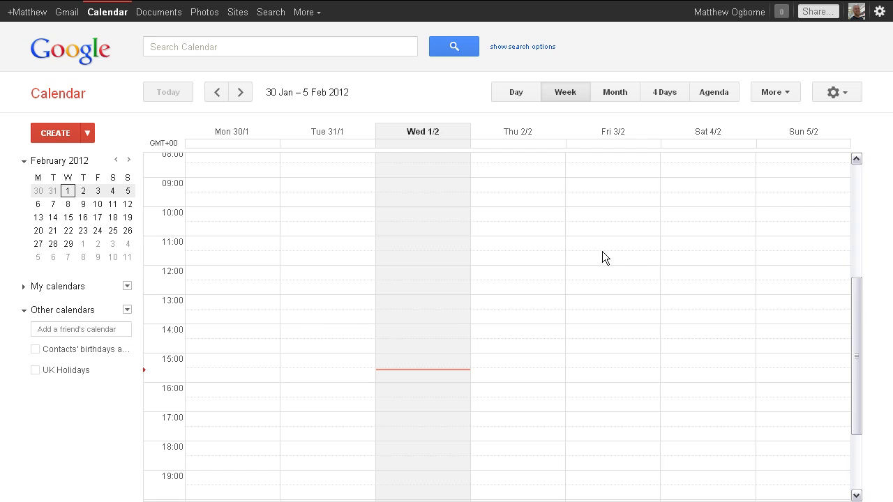
# - Create a quick event titled 'An event' on Friday 3 February, 11:00–12:00
pyautogui.click(584, 246)
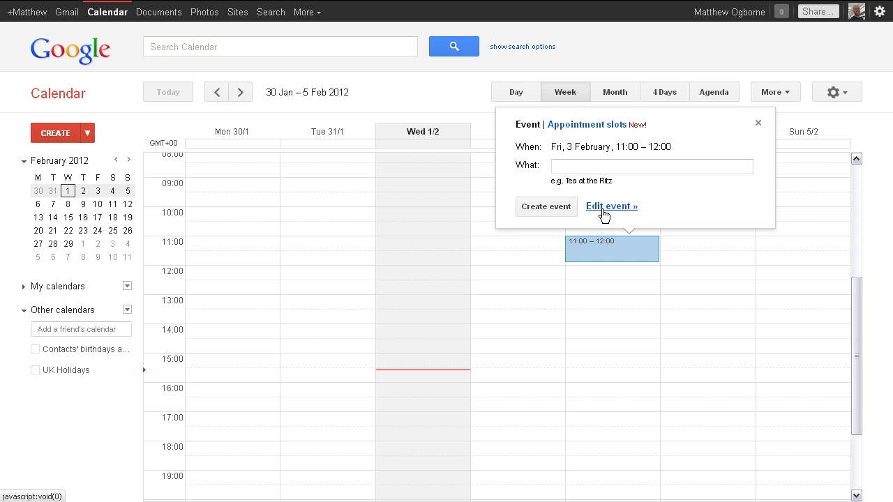
pyautogui.write('An event')
pyautogui.click(561, 207)
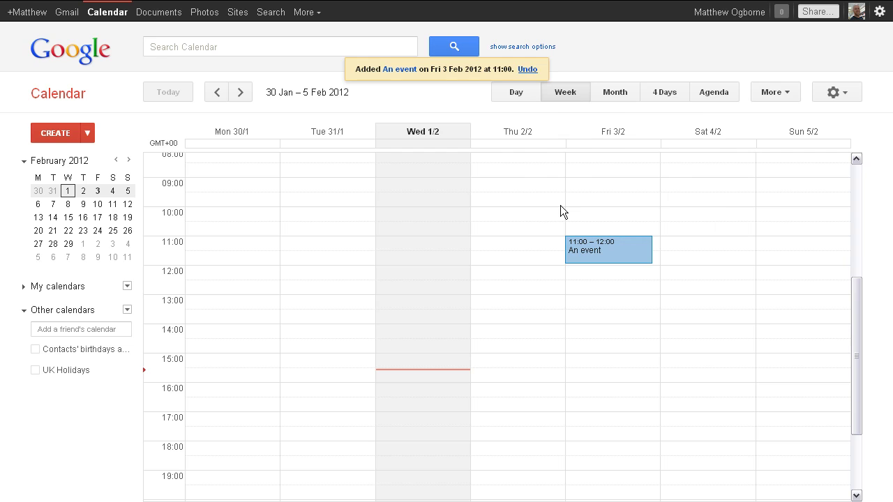
# - Start a new Friday event in the full editor and title it 'A Proper Event'
pyautogui.click(583, 279)
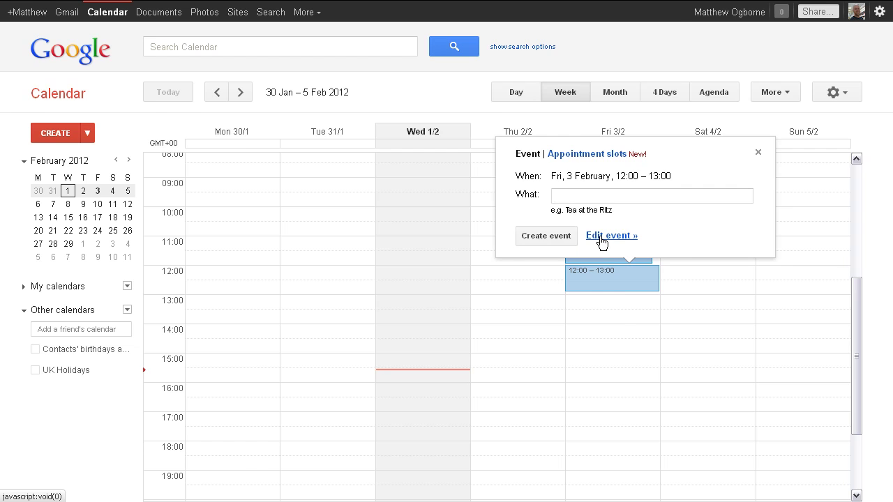
pyautogui.click(598, 237)
pyautogui.click(154, 127)
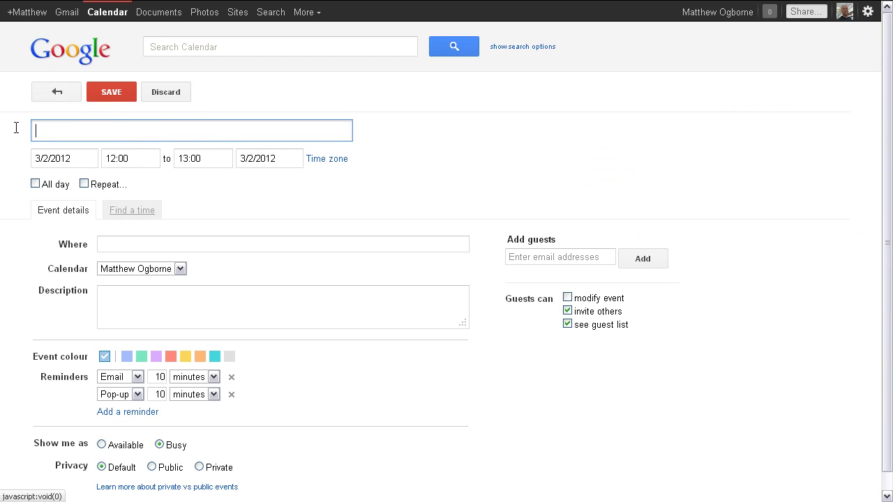
pyautogui.write('A Proper Event')
# - Set the event's time on 3/2/2012 to run from 11:00 to 12:30
pyautogui.click(200, 160)
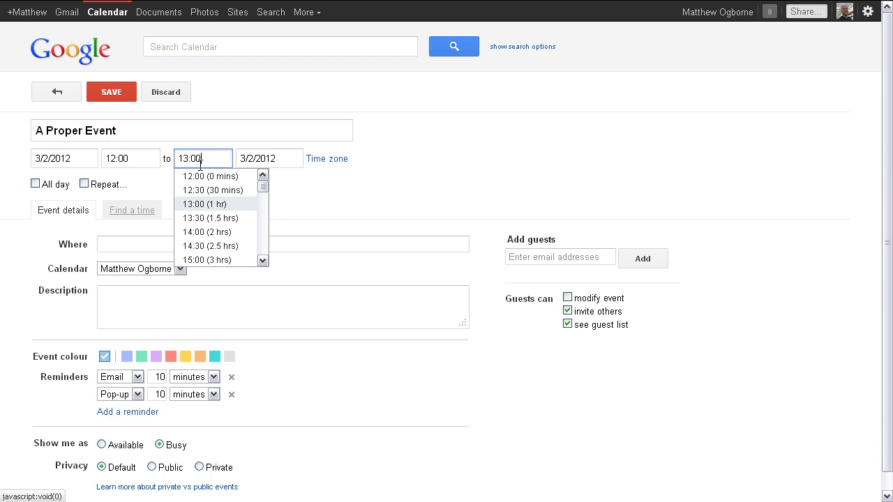
pyautogui.click(209, 218)
pyautogui.click(132, 159)
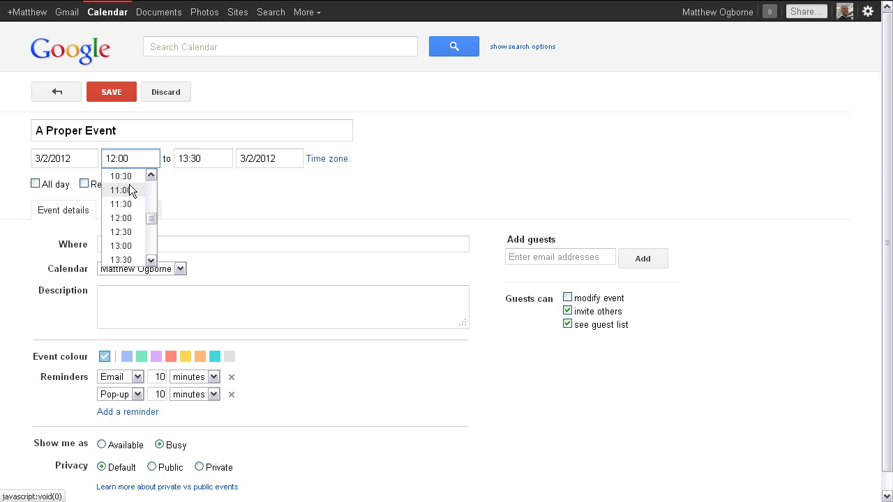
pyautogui.click(130, 191)
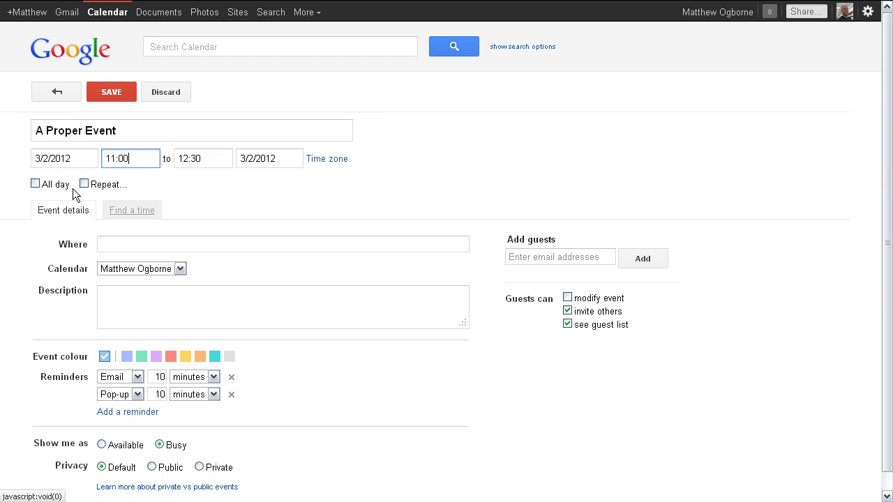
pyautogui.click(131, 246)
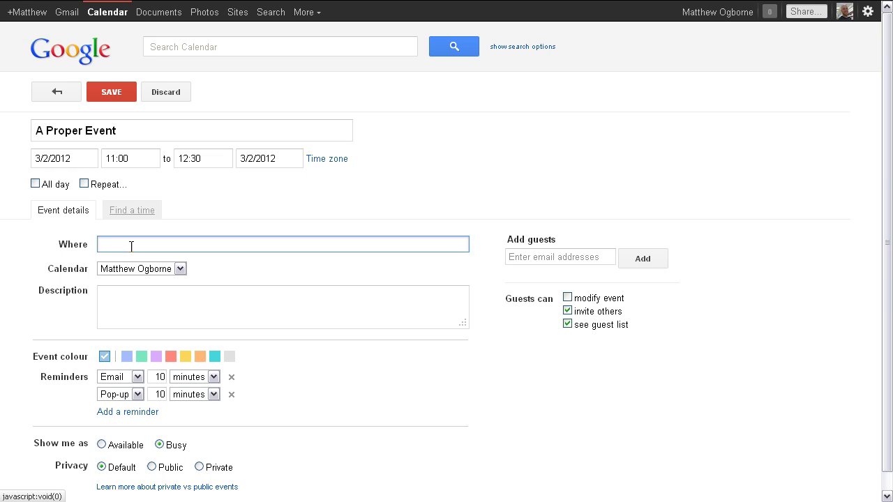
# - Set location Bristol, description 'A description', and colour the event yellow
pyautogui.write('Bristol')
pyautogui.click(122, 306)
pyautogui.write('A ')
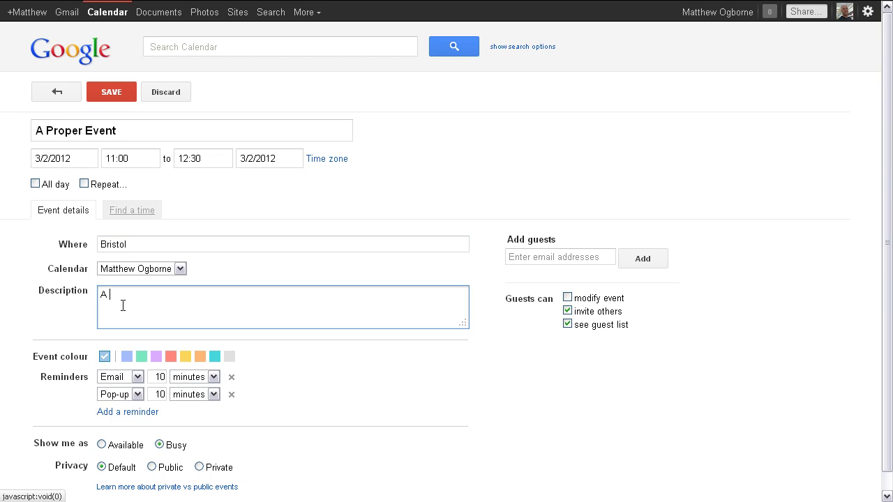
pyautogui.write('description')
pyautogui.scroll(-1, 248, 326)
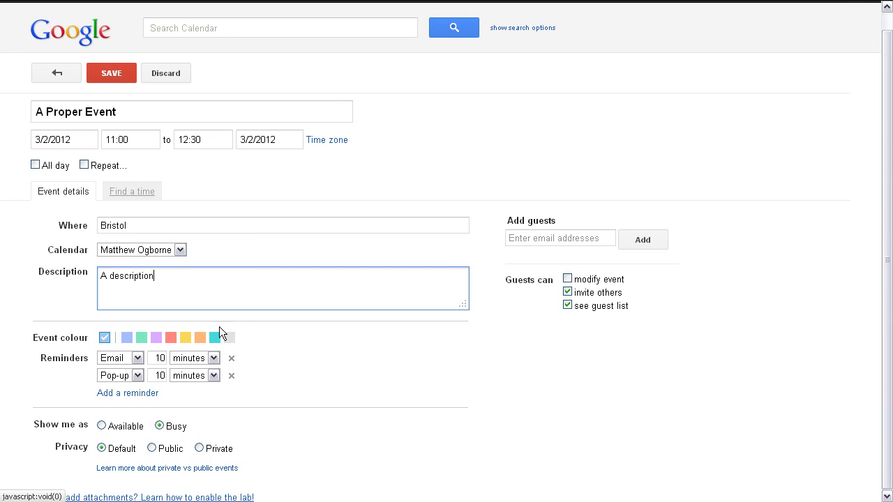
pyautogui.click(185, 339)
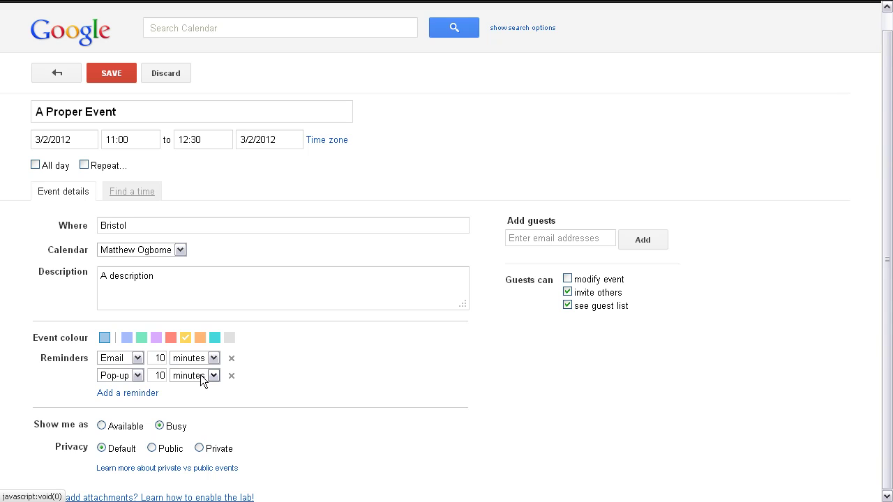
# - Add a third reminder set to 1 hour before the event
pyautogui.click(137, 393)
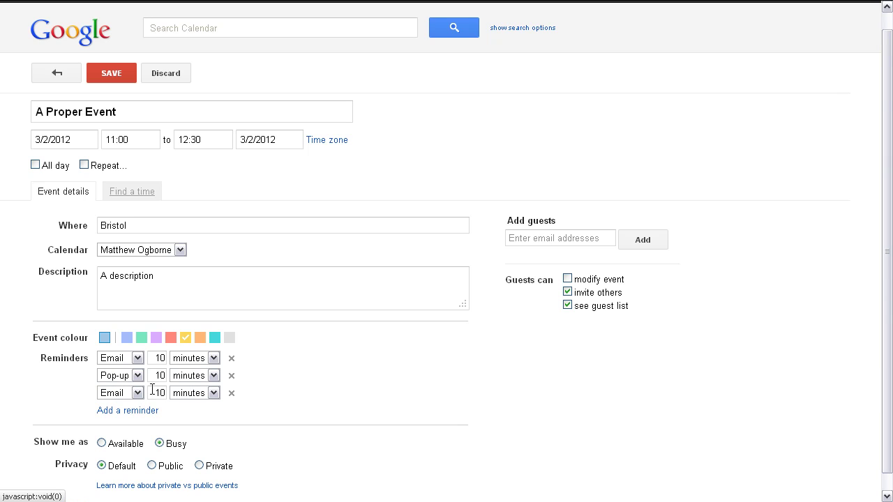
pyautogui.doubleClick(152, 389)
pyautogui.write('1')
pyautogui.click(201, 393)
pyautogui.click(196, 412)
# - Add a fourth email reminder set to 12 hours before the event
pyautogui.click(143, 410)
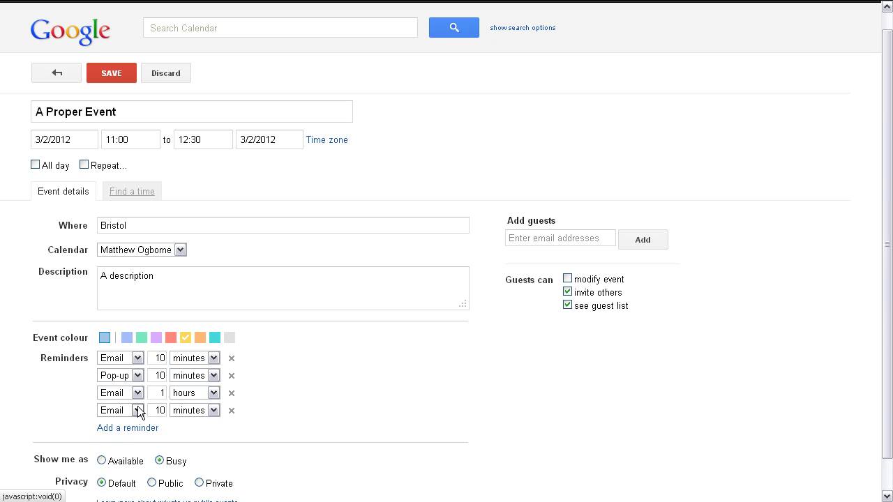
pyautogui.click(138, 409)
pyautogui.press('Escape')
pyautogui.doubleClick(157, 410)
pyautogui.write('12')
pyautogui.click(196, 414)
pyautogui.click(204, 433)
pyautogui.click(190, 410)
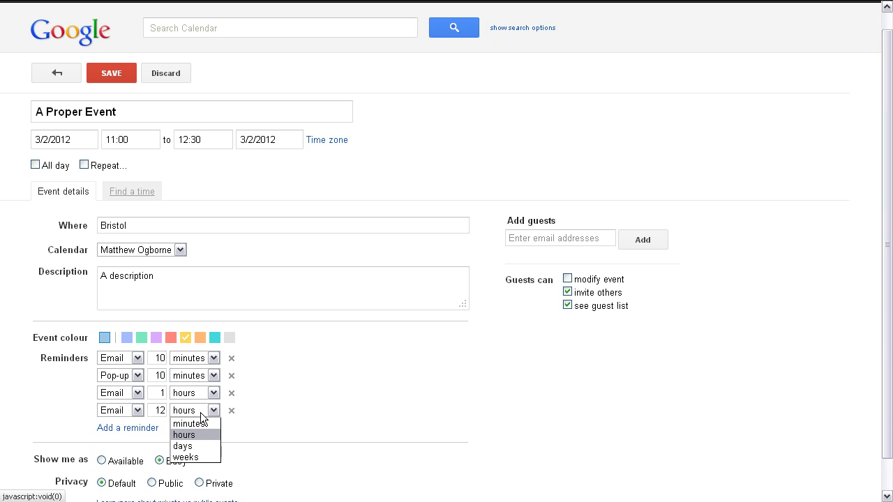
pyautogui.click(330, 406)
# - Add the guest's e-mail address to the guest list and save A Proper Event
pyautogui.scroll(-1, 401, 380)
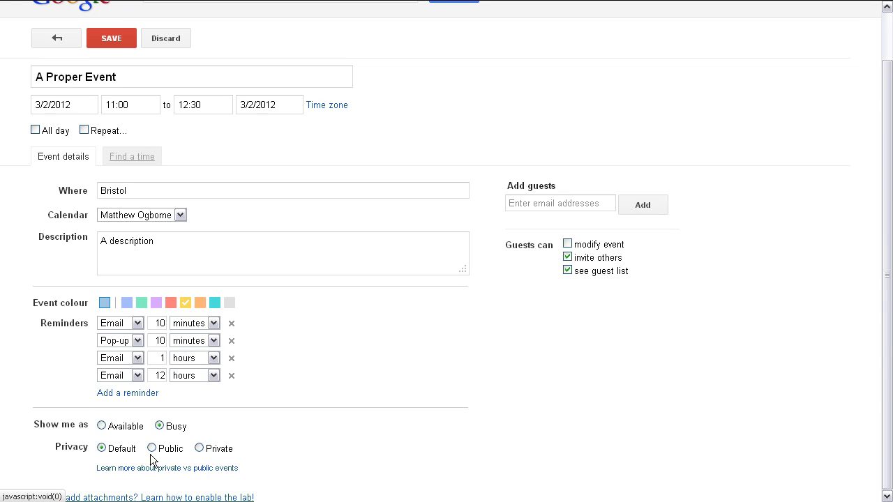
pyautogui.scroll(2, 452, 397)
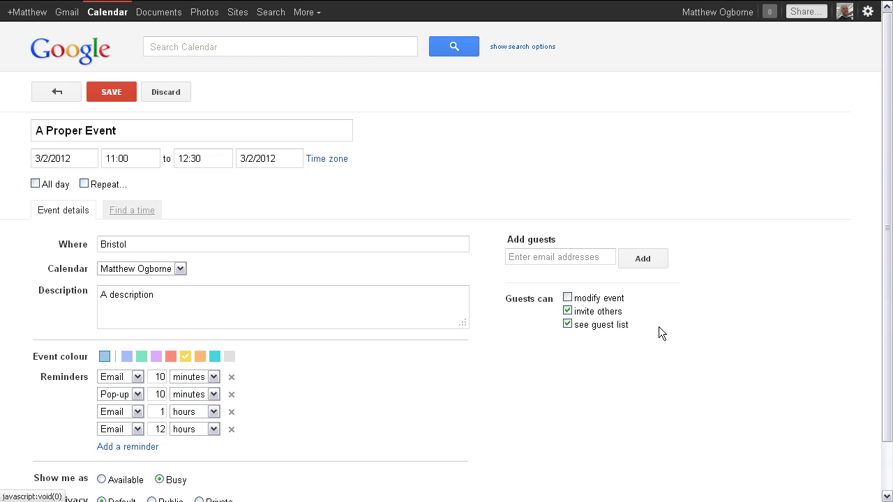
pyautogui.click(535, 256)
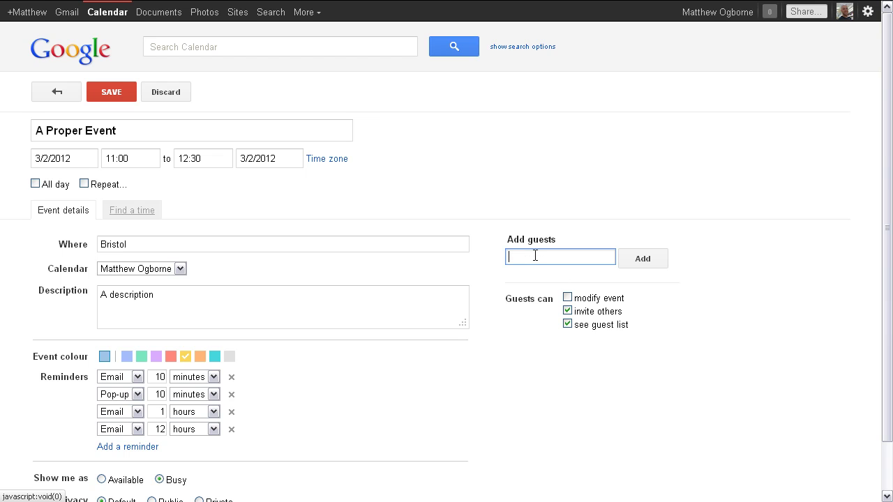
pyautogui.click(643, 258)
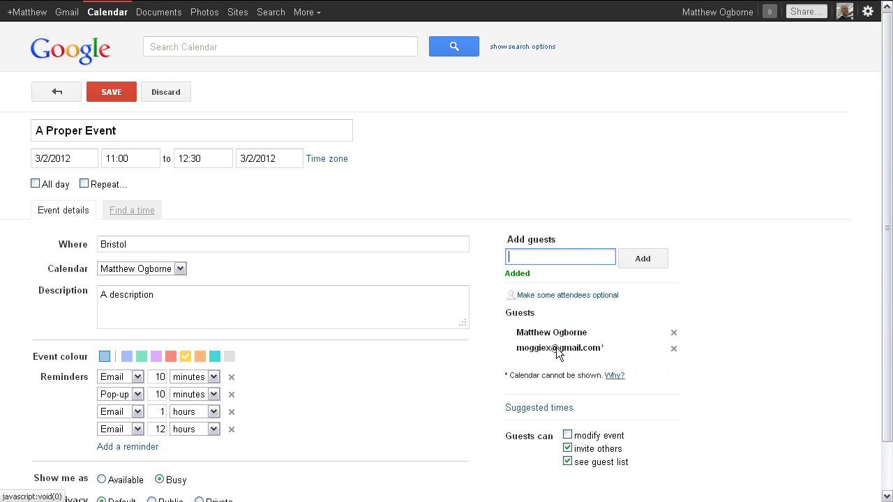
pyautogui.click(106, 87)
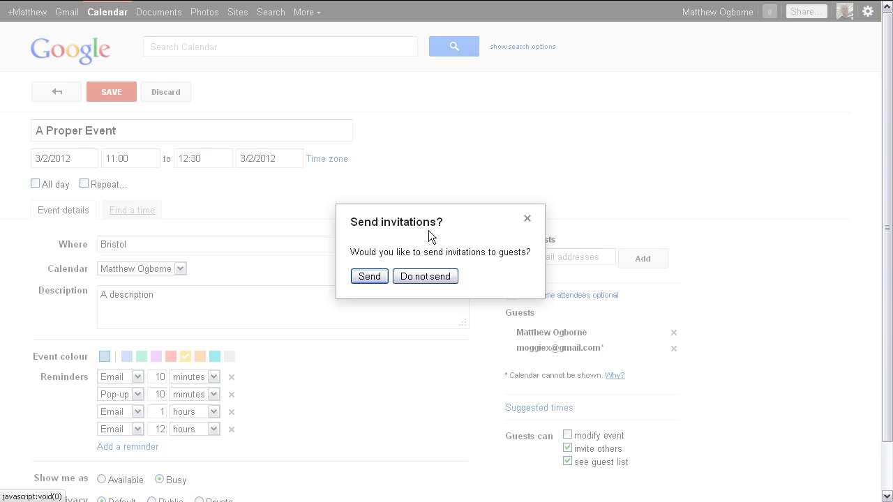
# - Save without sending invitations, then drag A Proper Event down toward 12:00 on Friday
pyautogui.click(447, 277)
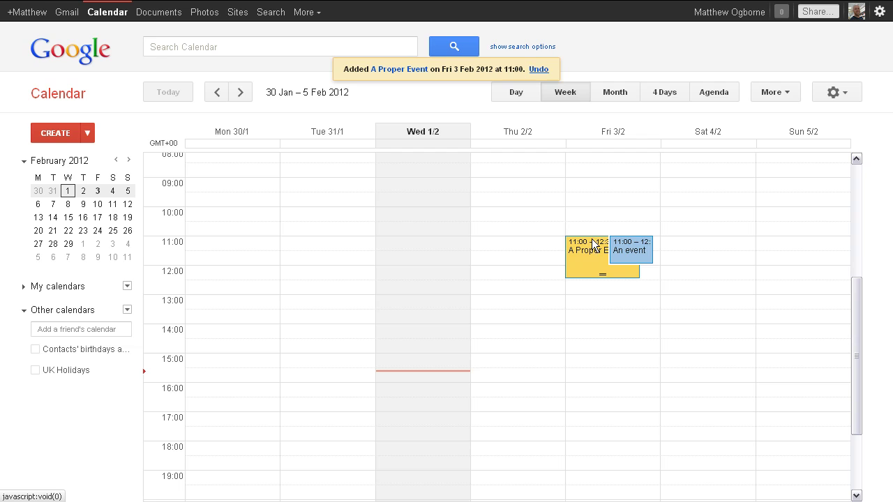
pyautogui.moveTo(590, 241); pyautogui.dragTo(599, 272)
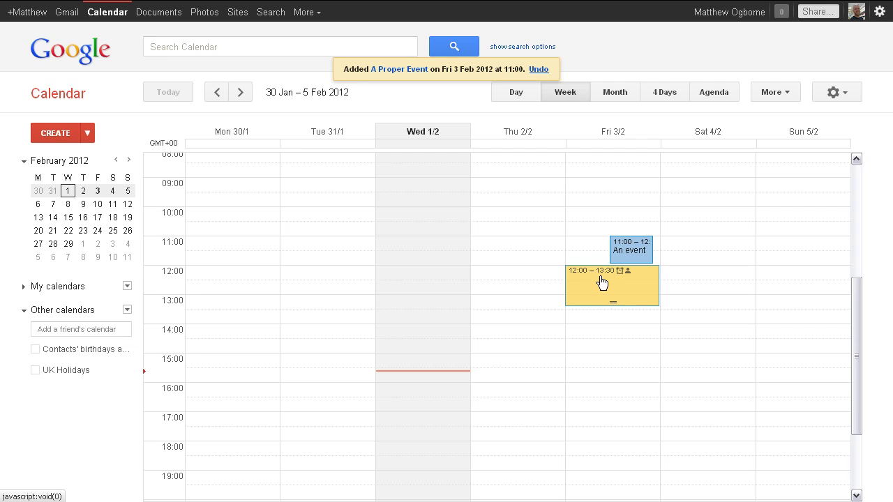
# - Drop A Proper Event at 12:00–13:30 on Friday and confirm the notification prompt
pyautogui.moveTo(602, 277); pyautogui.dragTo(601, 277)
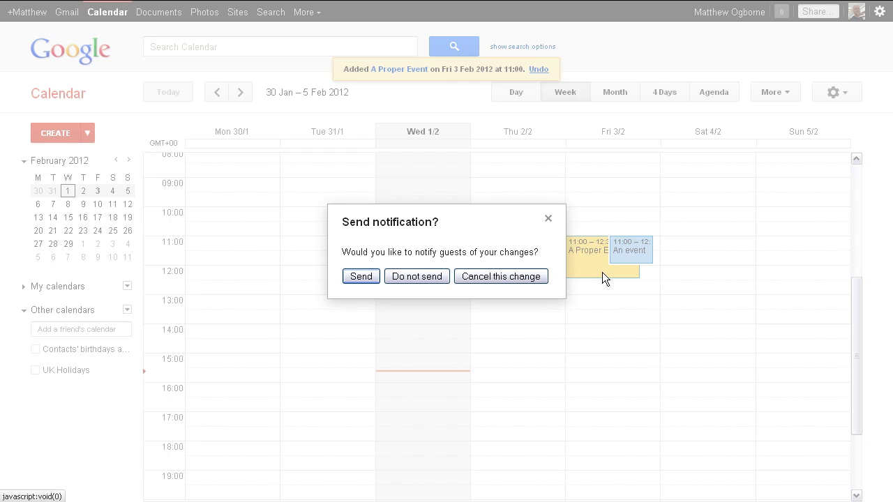
pyautogui.click(356, 276)
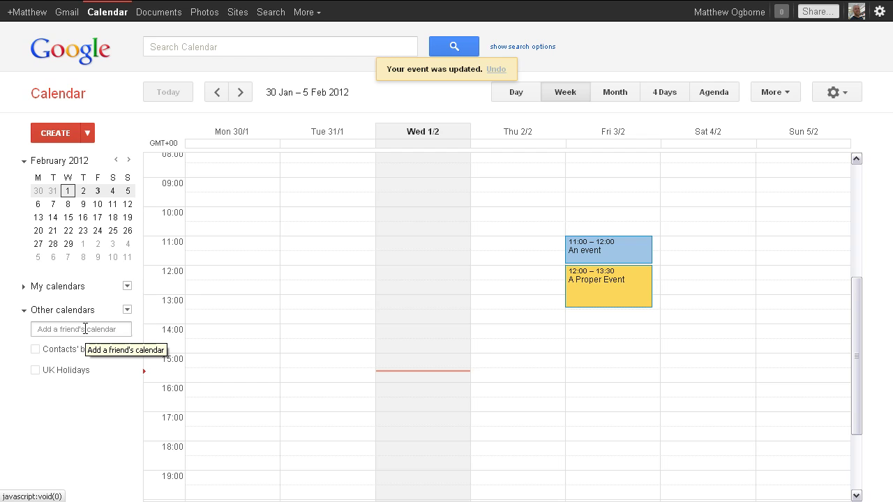
# - Add the friend's calendar by their e-mail address and send them a Google Calendar invitation
pyautogui.click(85, 329)
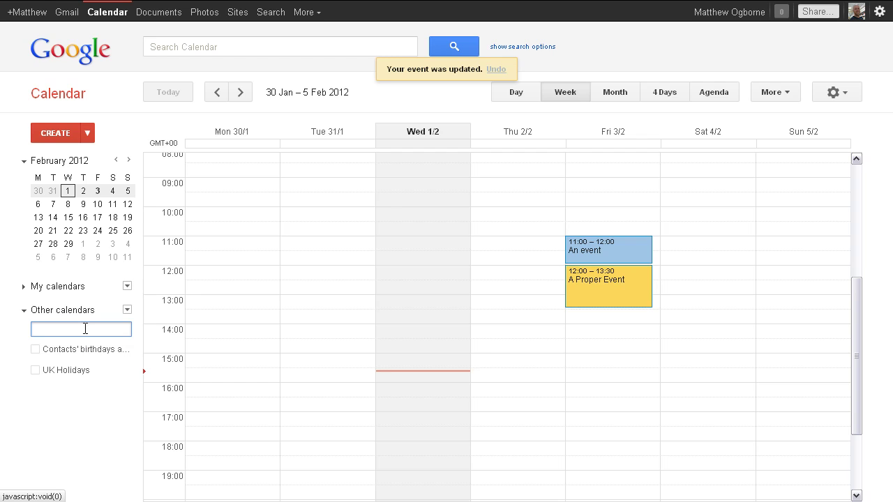
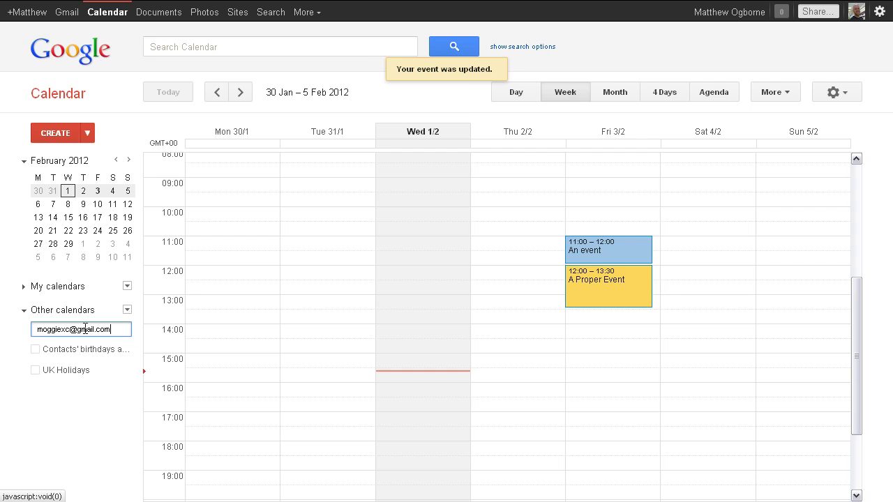
pyautogui.press('Return')
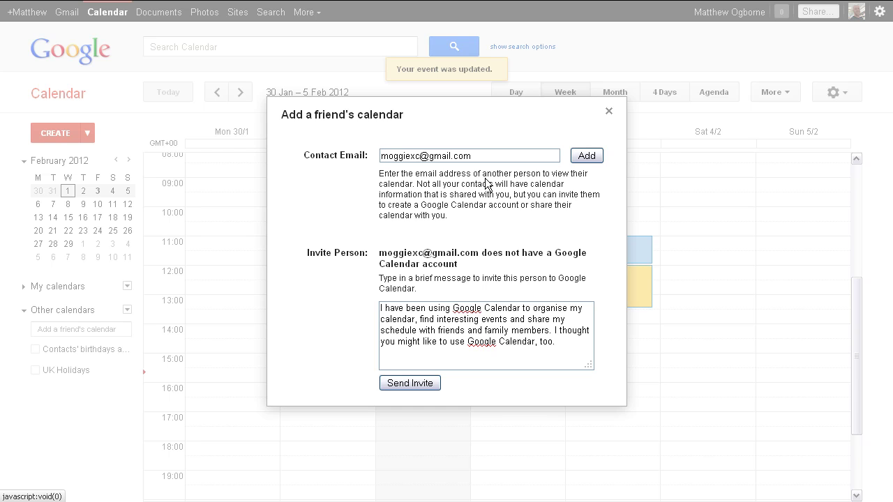
pyautogui.click(399, 382)
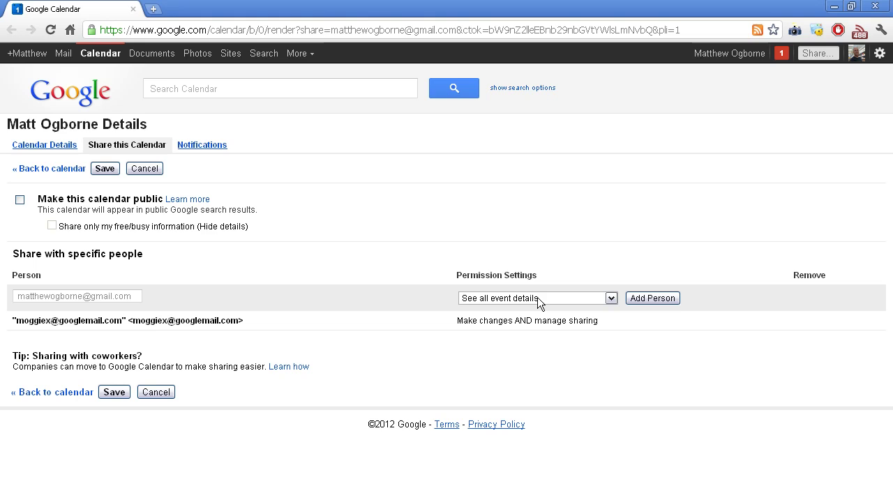
# - Limit the shared person to 'See only free/busy (hide details)' and restore the browser window
pyautogui.click(537, 300)
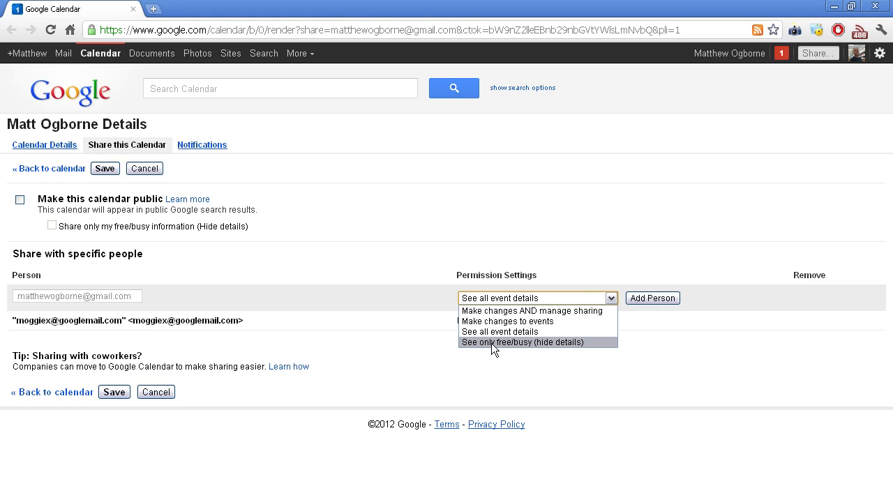
pyautogui.click(573, 344)
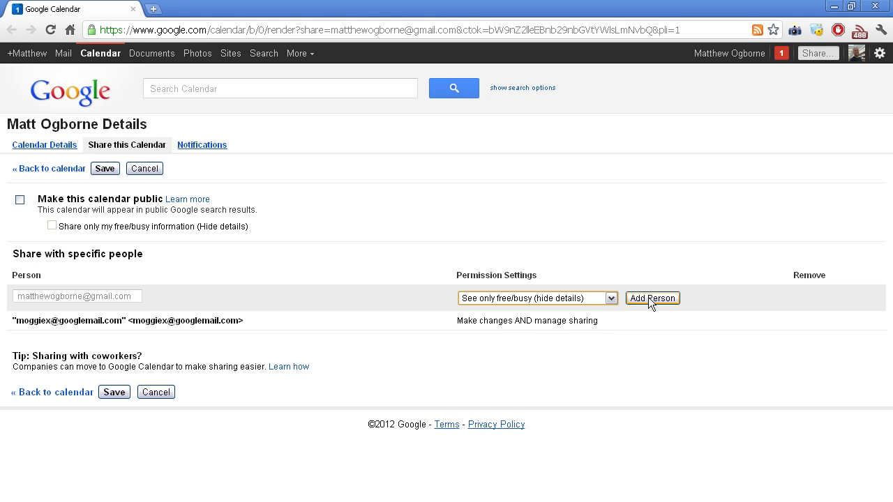
pyautogui.doubleClick(486, 9)
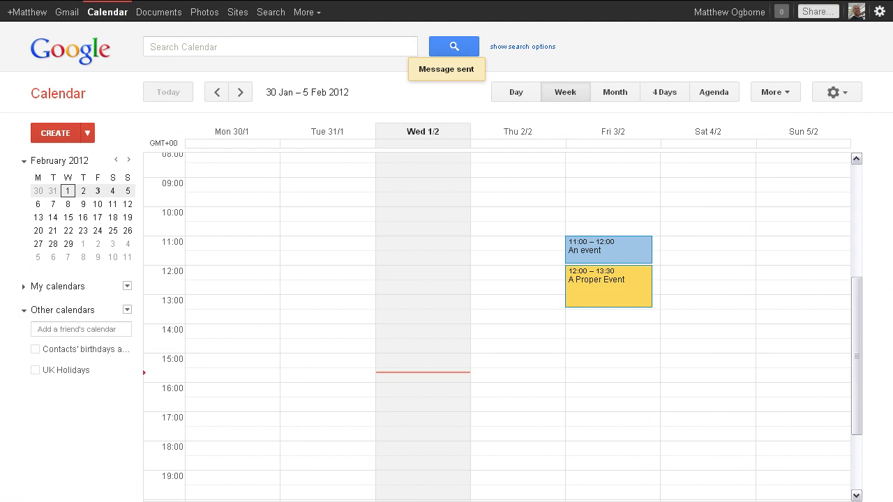
pyautogui.rightClick(468, 93)
pyautogui.click(499, 126)
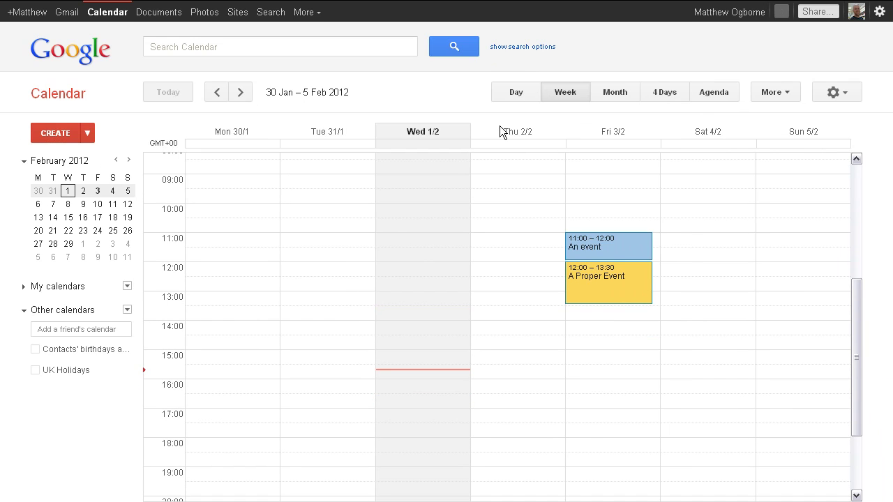
pyautogui.rightClick(395, 96)
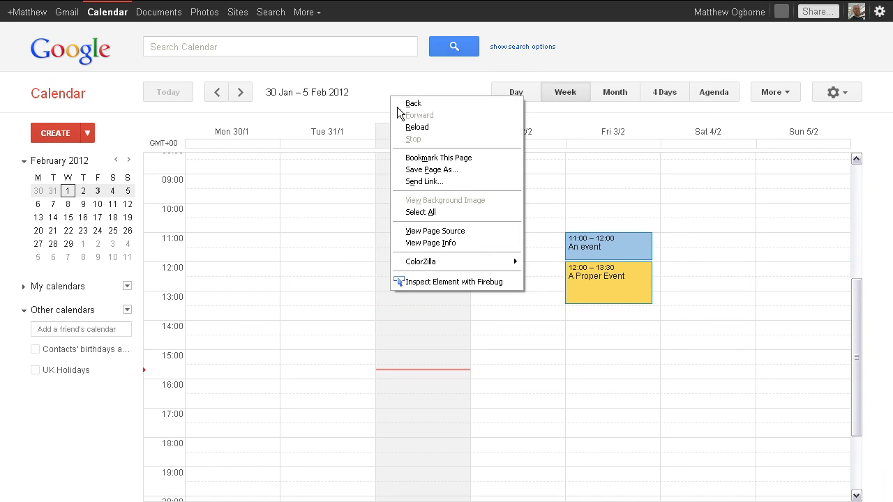
pyautogui.click(404, 124)
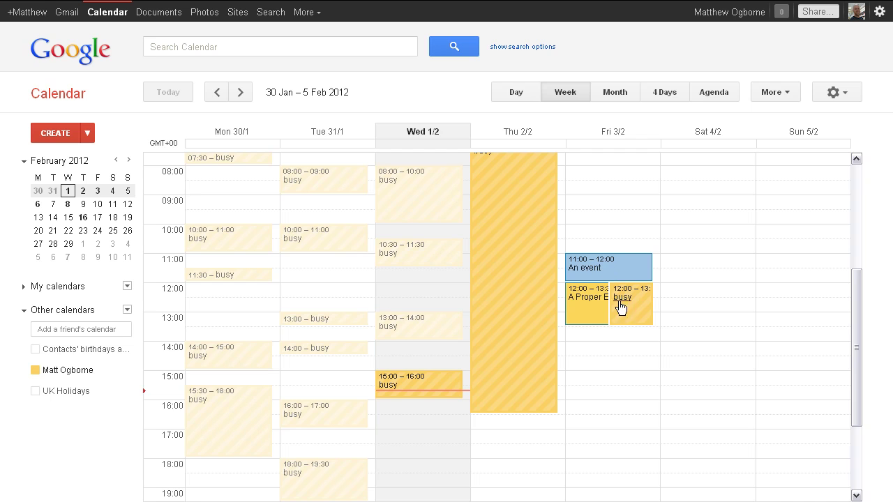
# - Create an event on Friday 3 Feb at 10:00 titled 'Repeatable Event'
pyautogui.click(595, 234)
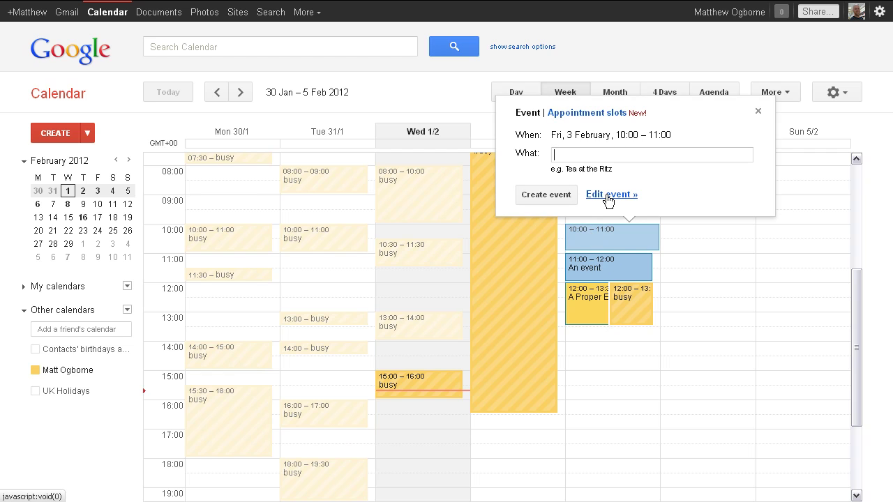
pyautogui.click(608, 199)
pyautogui.press('BackSpace')
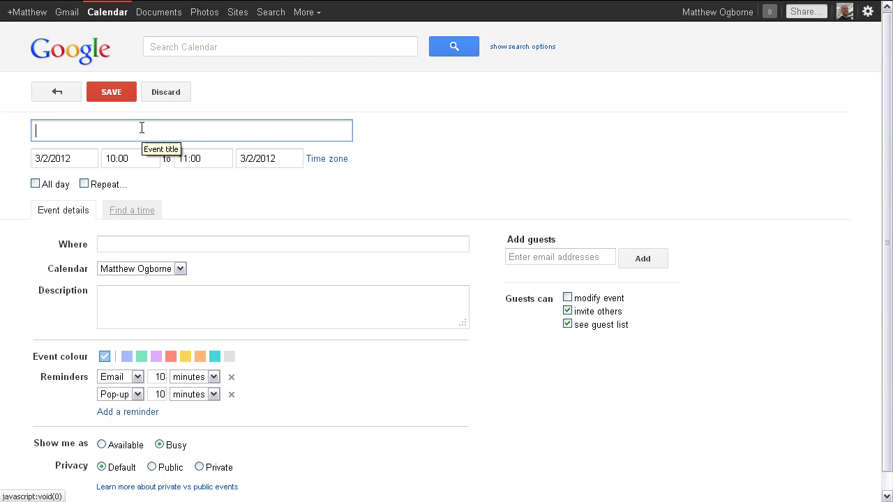
pyautogui.write('Repeatable E')
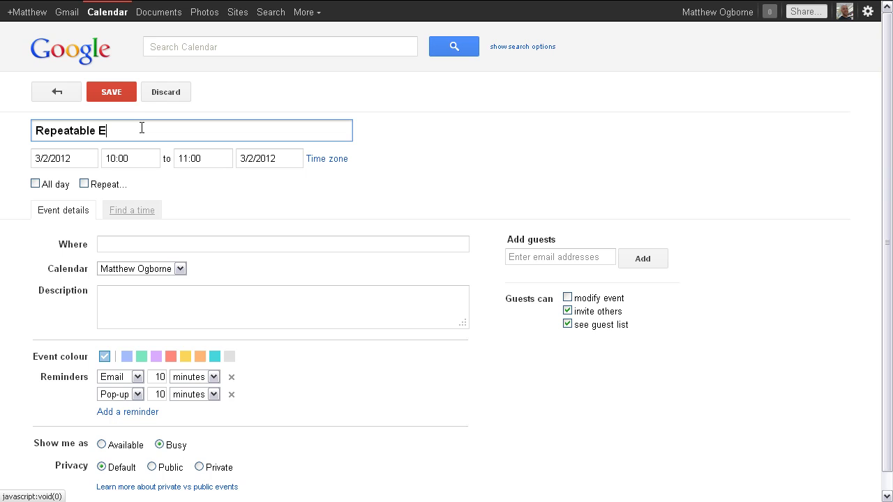
pyautogui.write('vent')
# - Make it repeat weekly on Friday, ending after 6 occurrences, and save the event
pyautogui.click(84, 185)
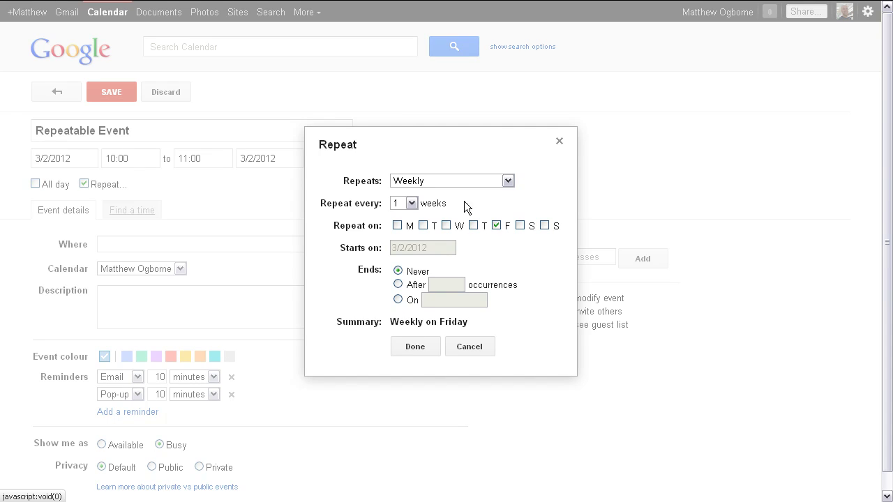
pyautogui.click(398, 284)
pyautogui.moveTo(449, 285); pyautogui.dragTo(430, 291)
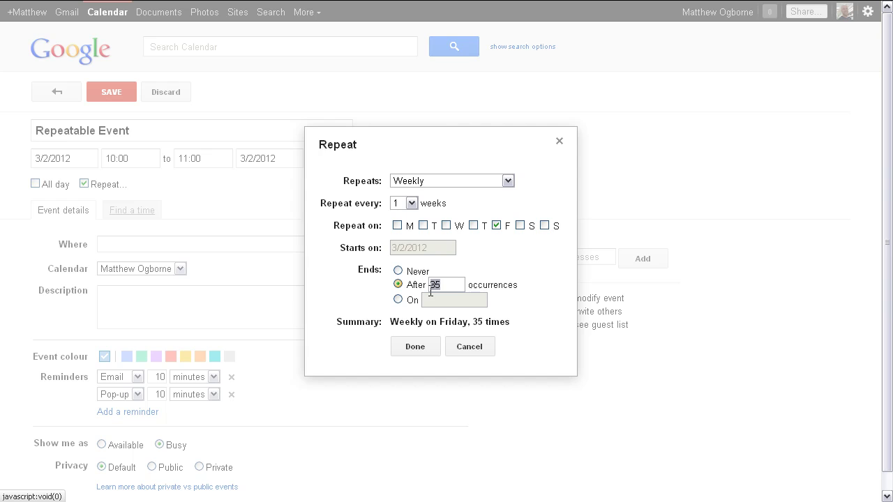
pyautogui.write('6')
pyautogui.click(492, 325)
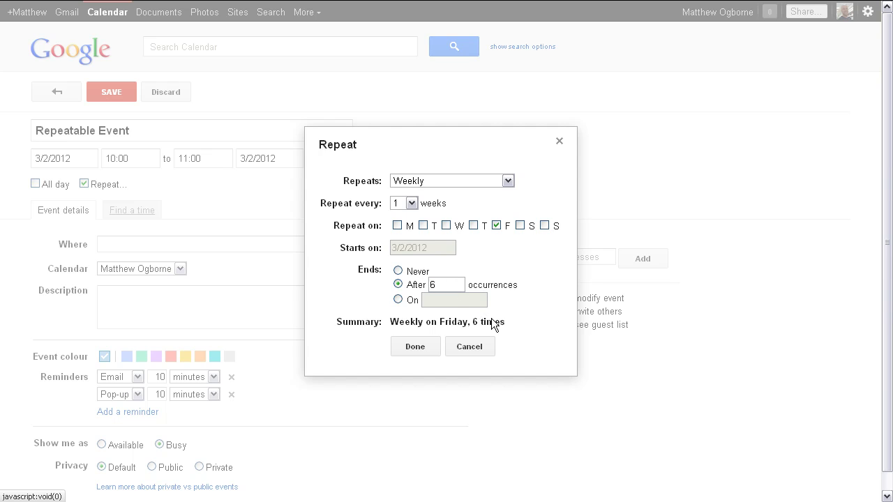
pyautogui.click(415, 347)
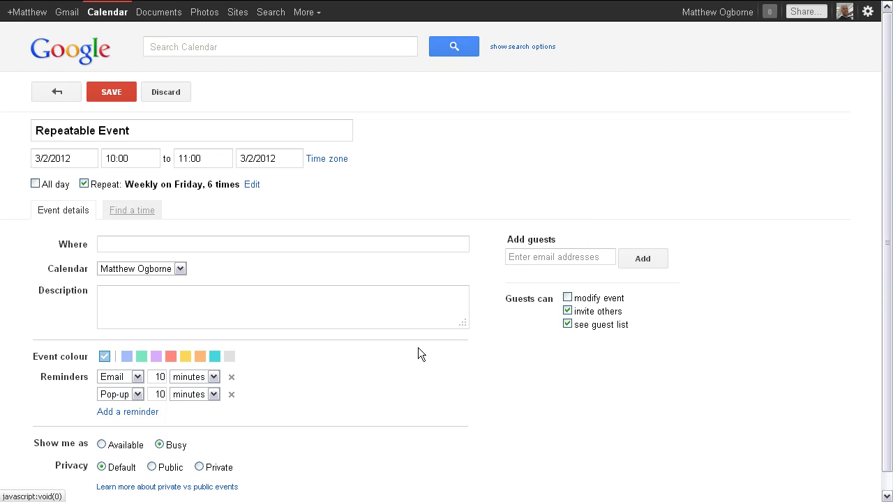
pyautogui.click(117, 92)
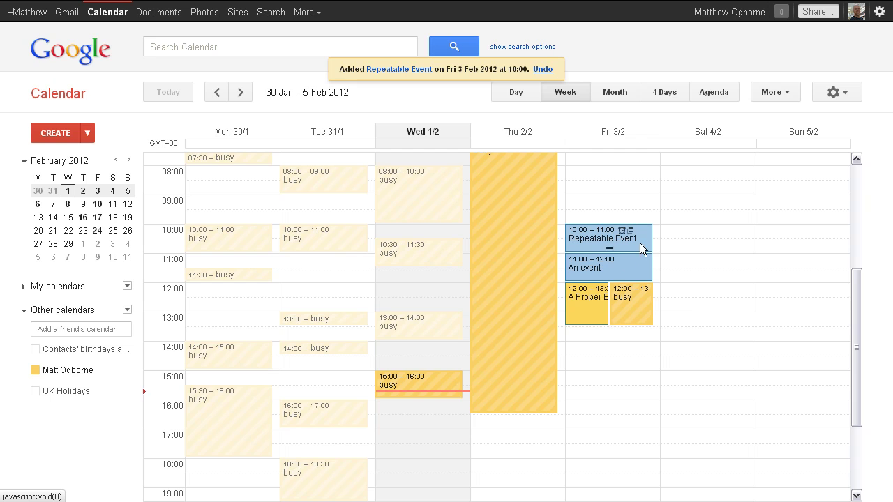
pyautogui.click(242, 93)
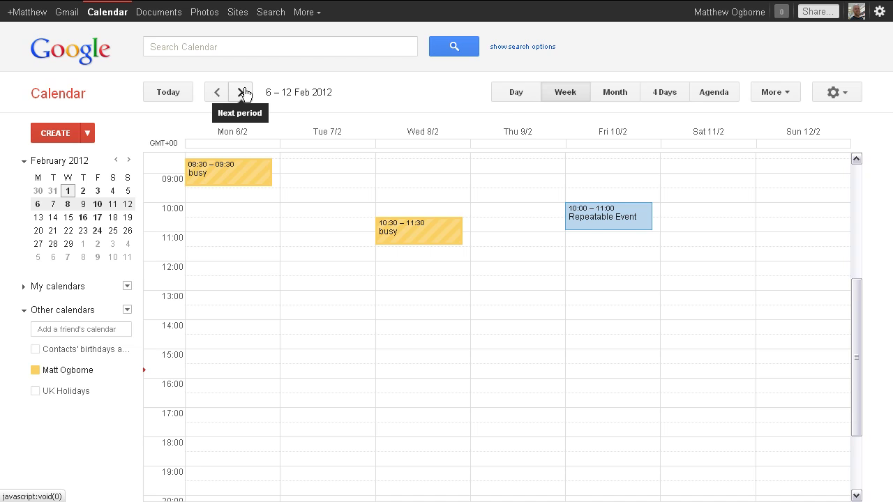
pyautogui.click(242, 92)
pyautogui.click(242, 92)
pyautogui.click(242, 92)
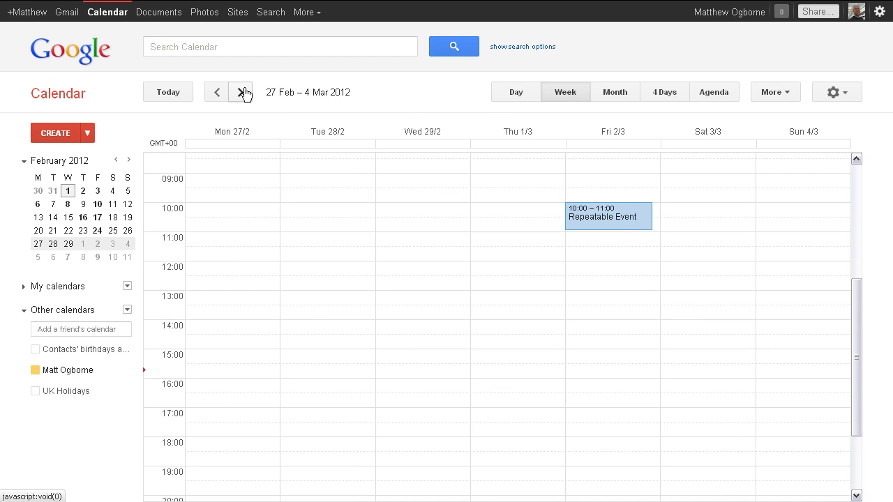
pyautogui.click(242, 92)
pyautogui.click(242, 93)
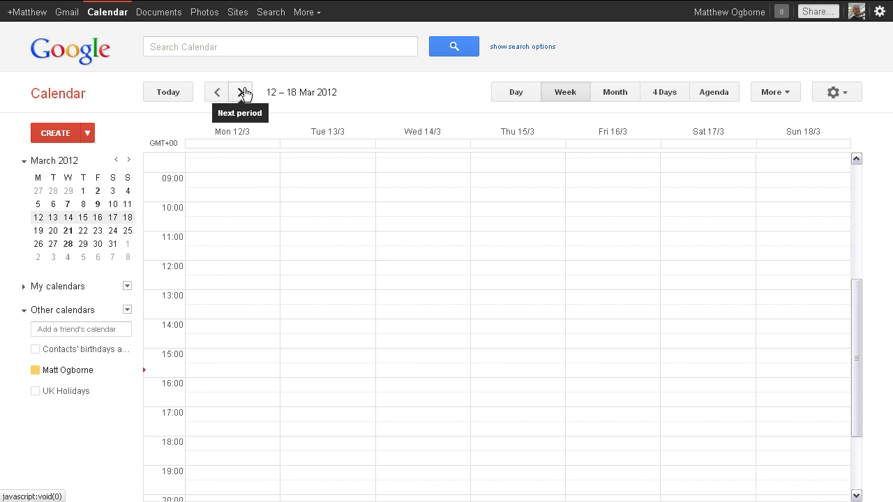
pyautogui.click(217, 92)
pyautogui.click(218, 92)
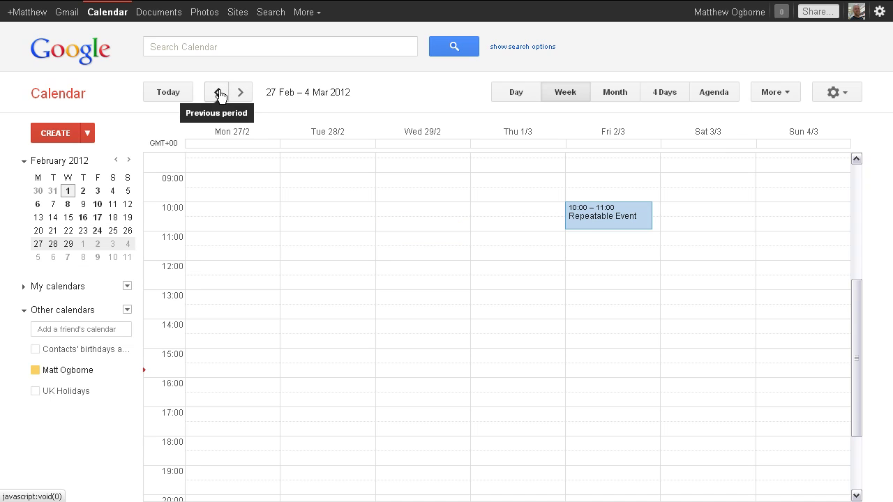
pyautogui.click(218, 92)
pyautogui.click(218, 92)
pyautogui.click(219, 92)
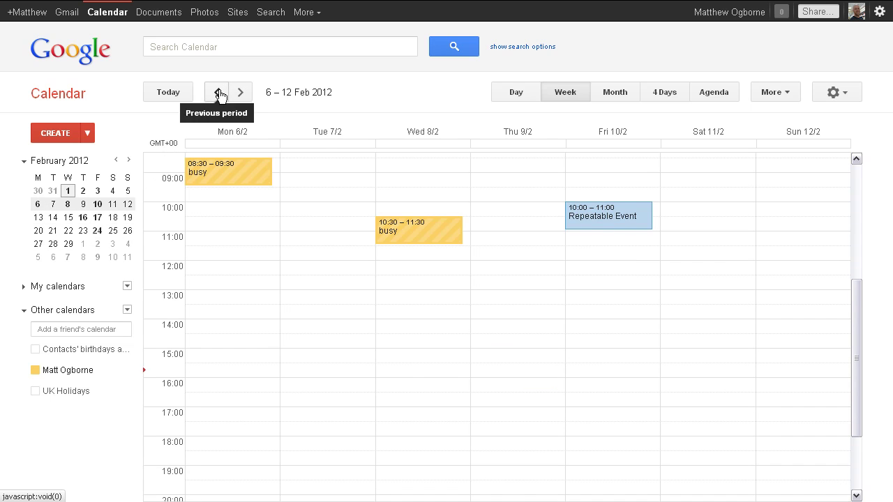
pyautogui.click(218, 92)
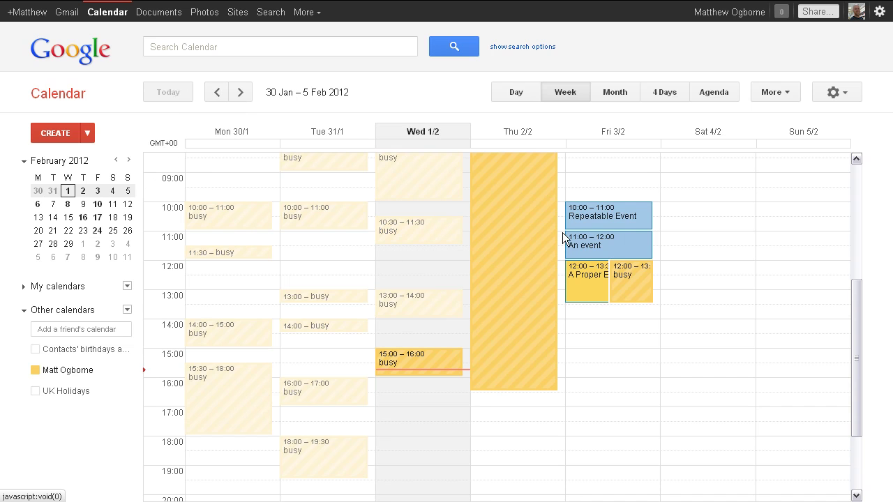
# - Add a guest by e-mail address to the Repeatable Event
pyautogui.moveTo(611, 225)
pyautogui.click(610, 216)
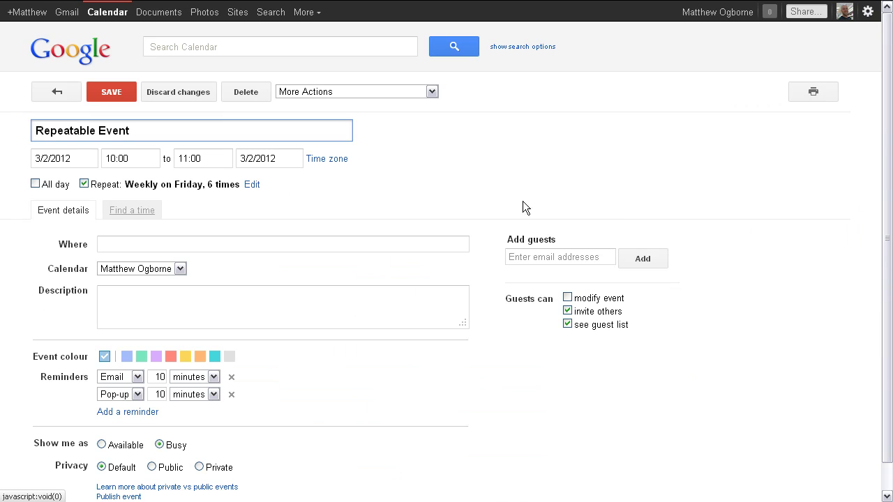
pyautogui.click(543, 258)
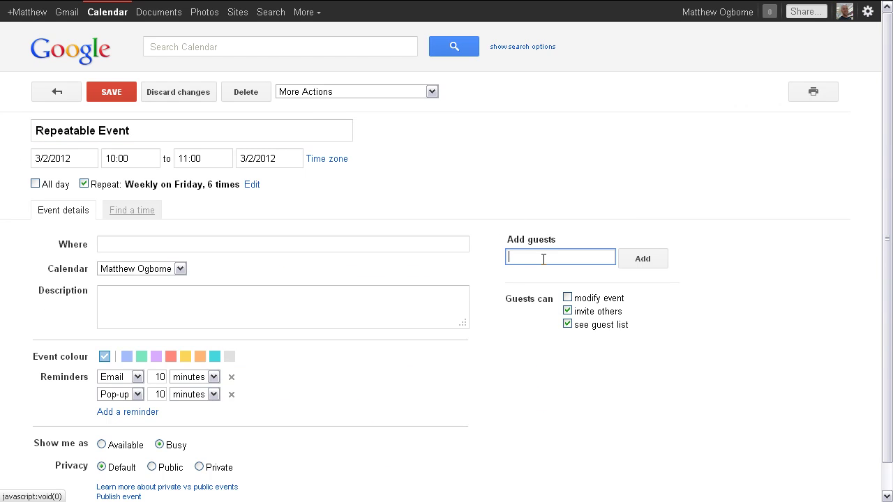
pyautogui.click(642, 264)
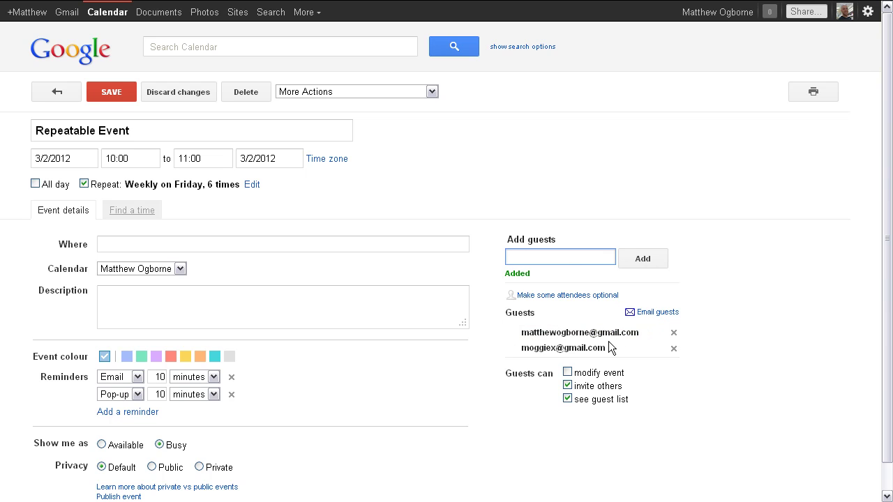
# - Save the change for all events and send the guest the invitation
pyautogui.click(121, 94)
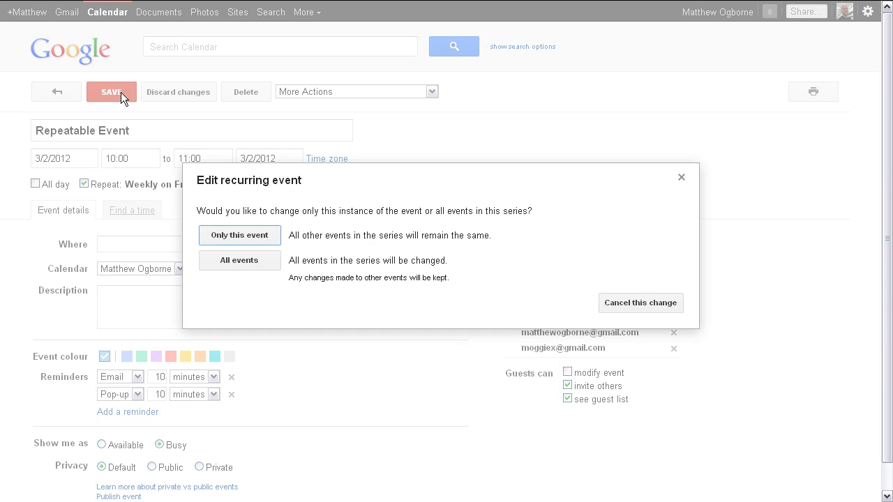
pyautogui.click(239, 261)
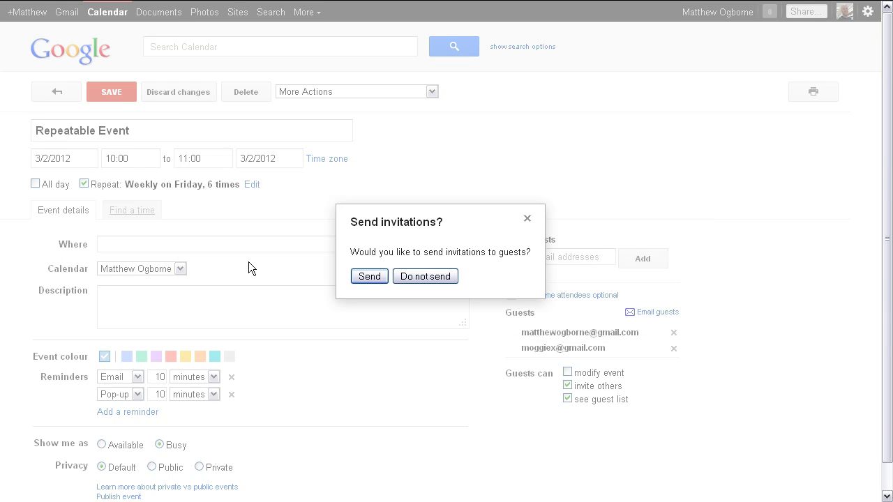
pyautogui.click(369, 277)
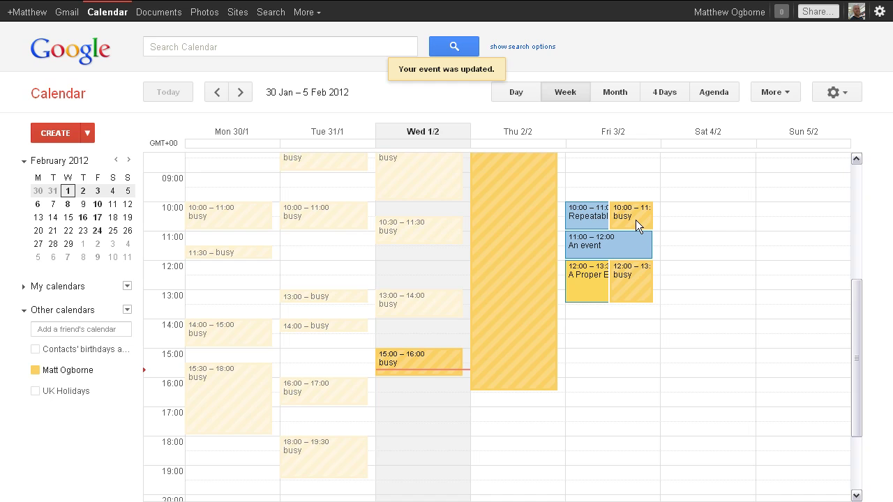
pyautogui.click(241, 93)
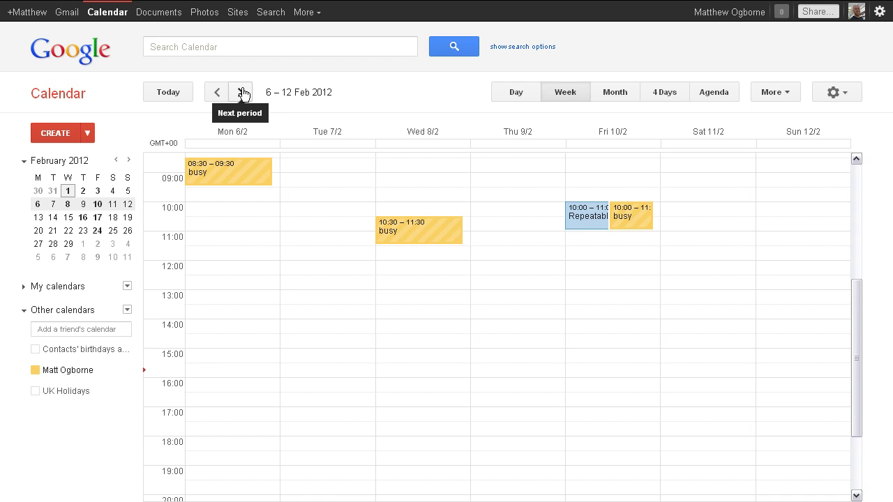
pyautogui.click(218, 92)
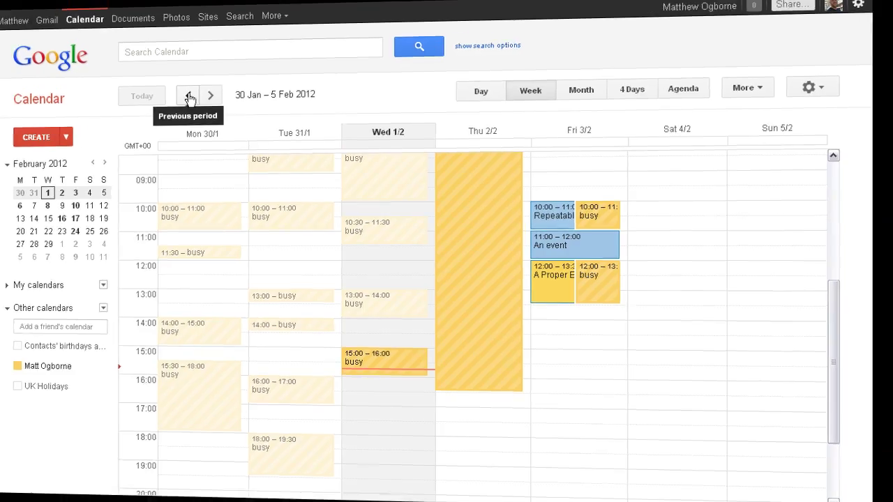